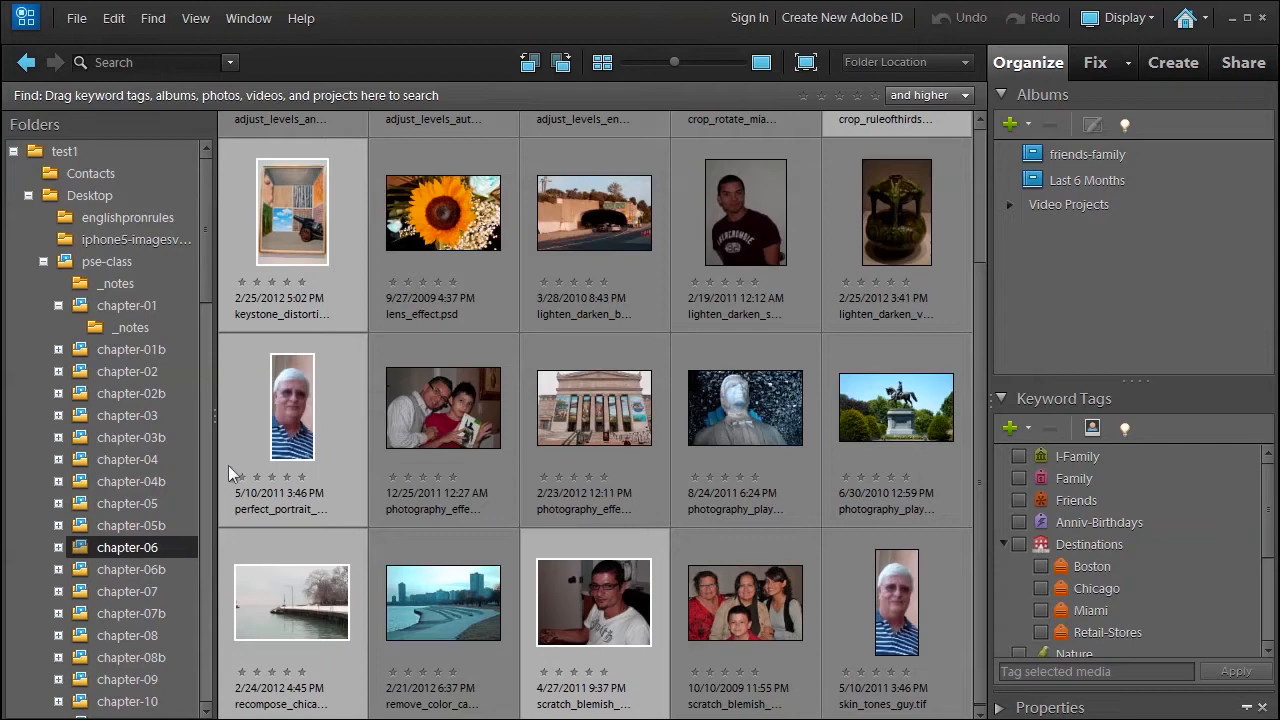
Open the selected chapter-06 photos in the Photoshop Elements Editor.
{"action": "left_click_drag", "start_coordinate": [979, 298], "coordinate": [985, 197]}
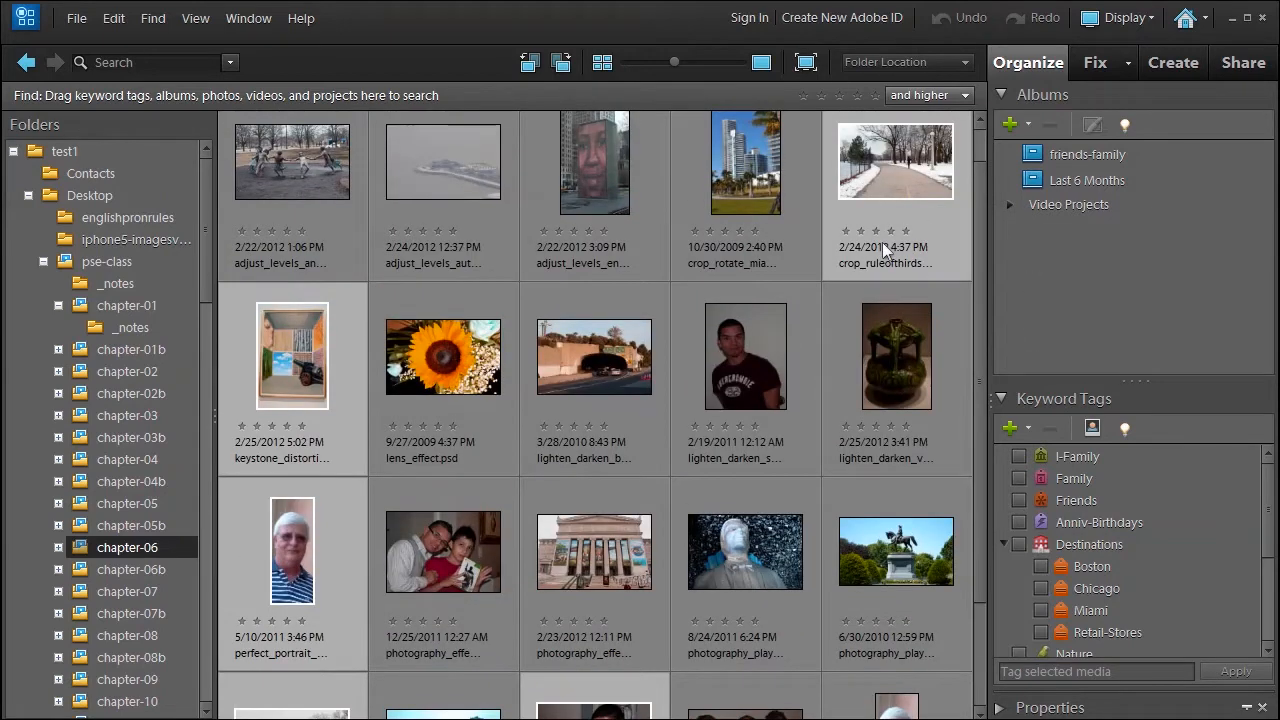
{"action": "key", "text": "1"}
{"action": "left_click_drag", "start_coordinate": [984, 325], "coordinate": [982, 445]}
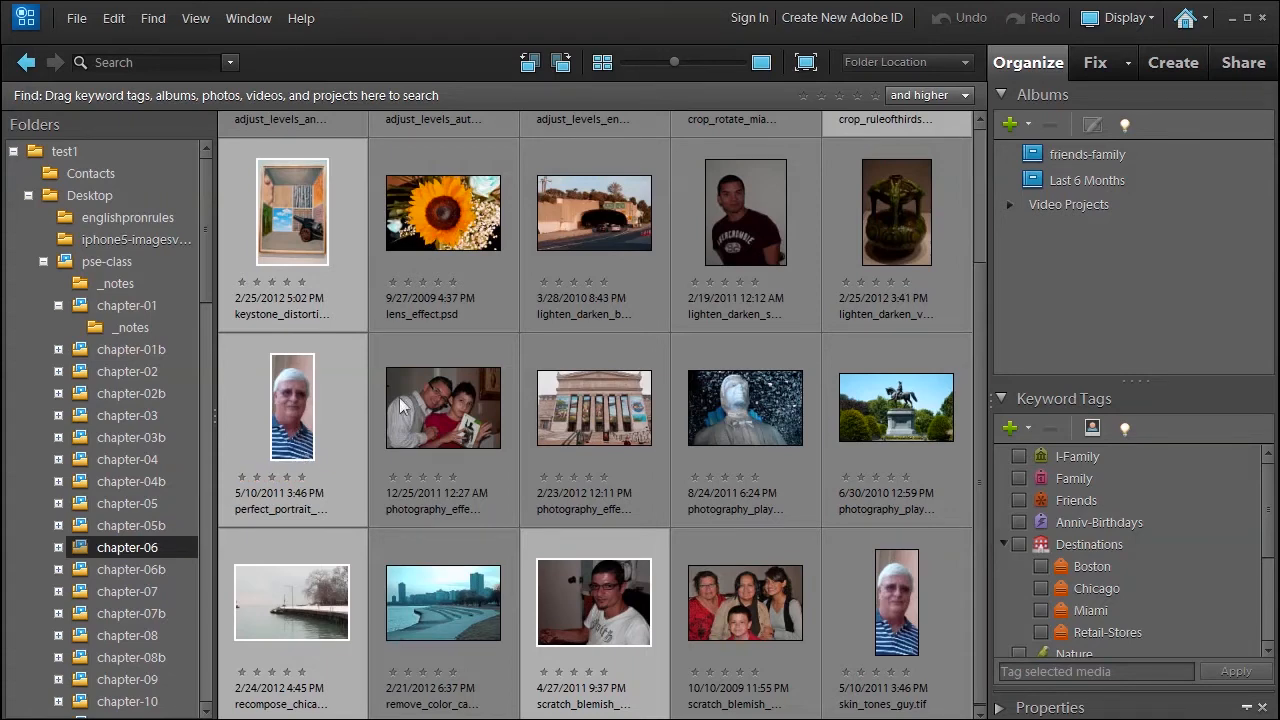
{"action": "right_click", "coordinate": [291, 213]}
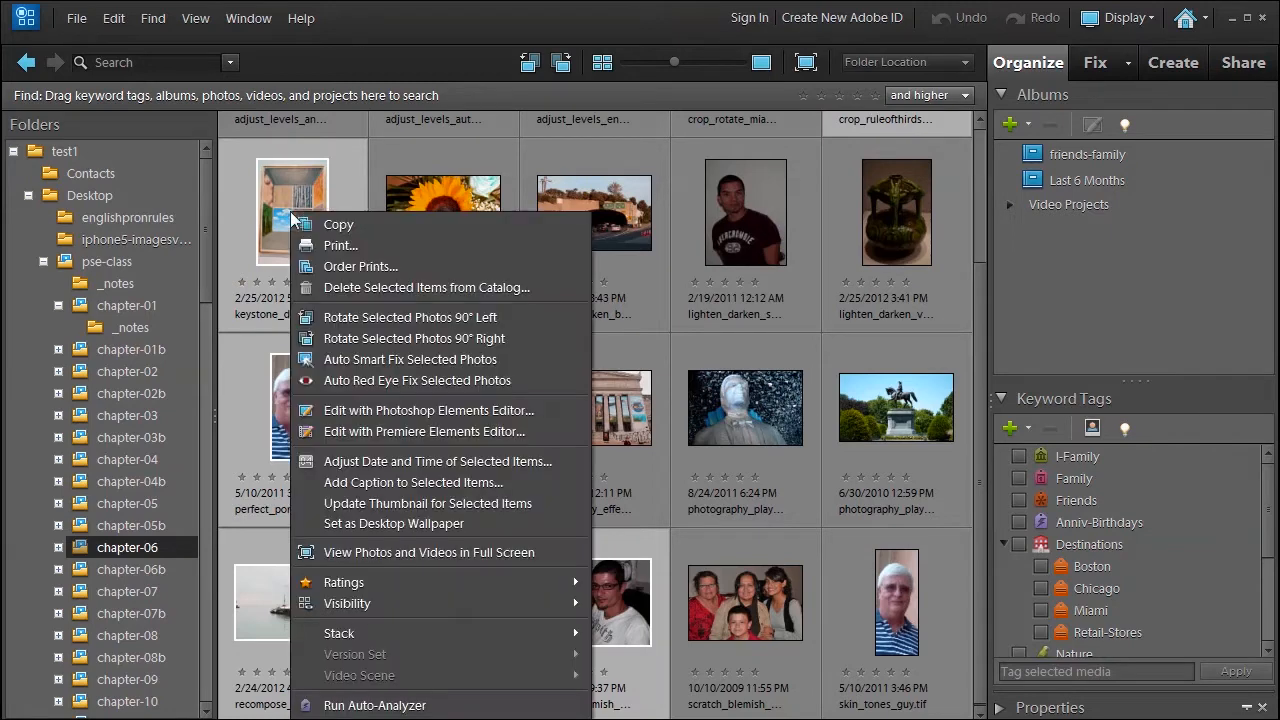
{"action": "left_click", "coordinate": [330, 415]}
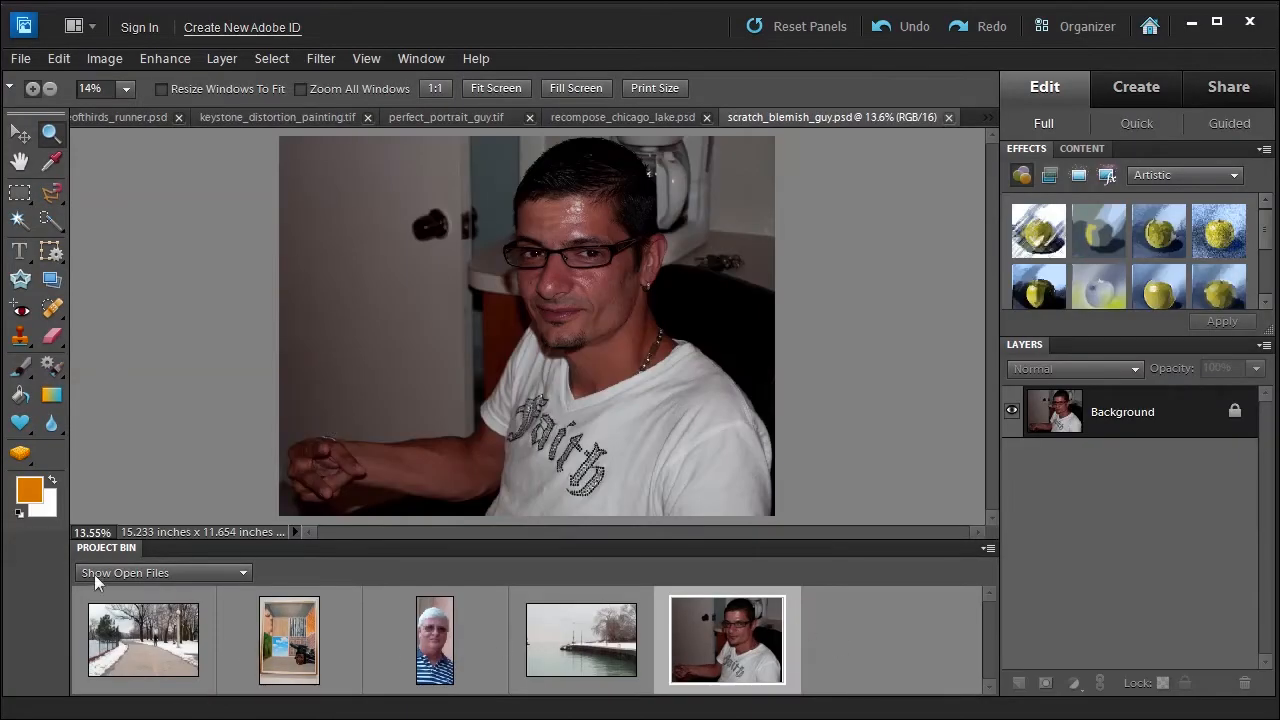
Bring up the snowy path photo with the runner in Guided mode and start the Guide for Editing a Photo.
{"action": "left_click", "coordinate": [138, 645]}
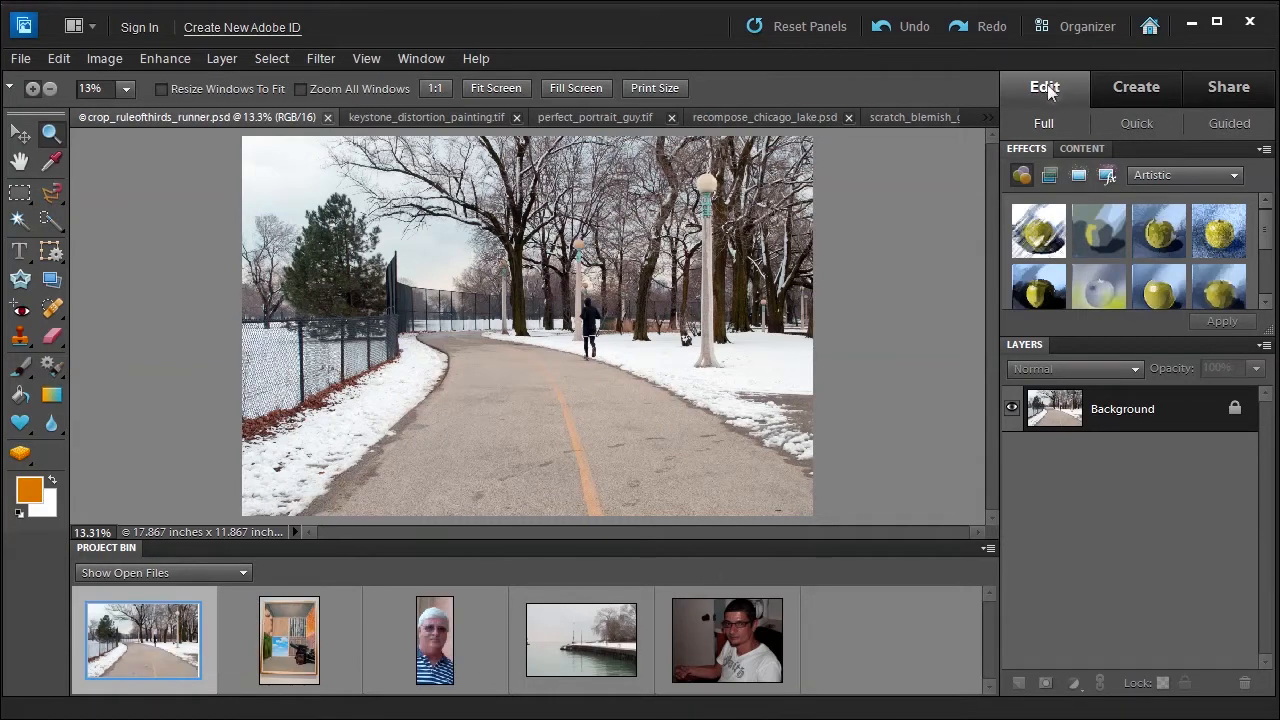
{"action": "left_click", "coordinate": [1240, 124]}
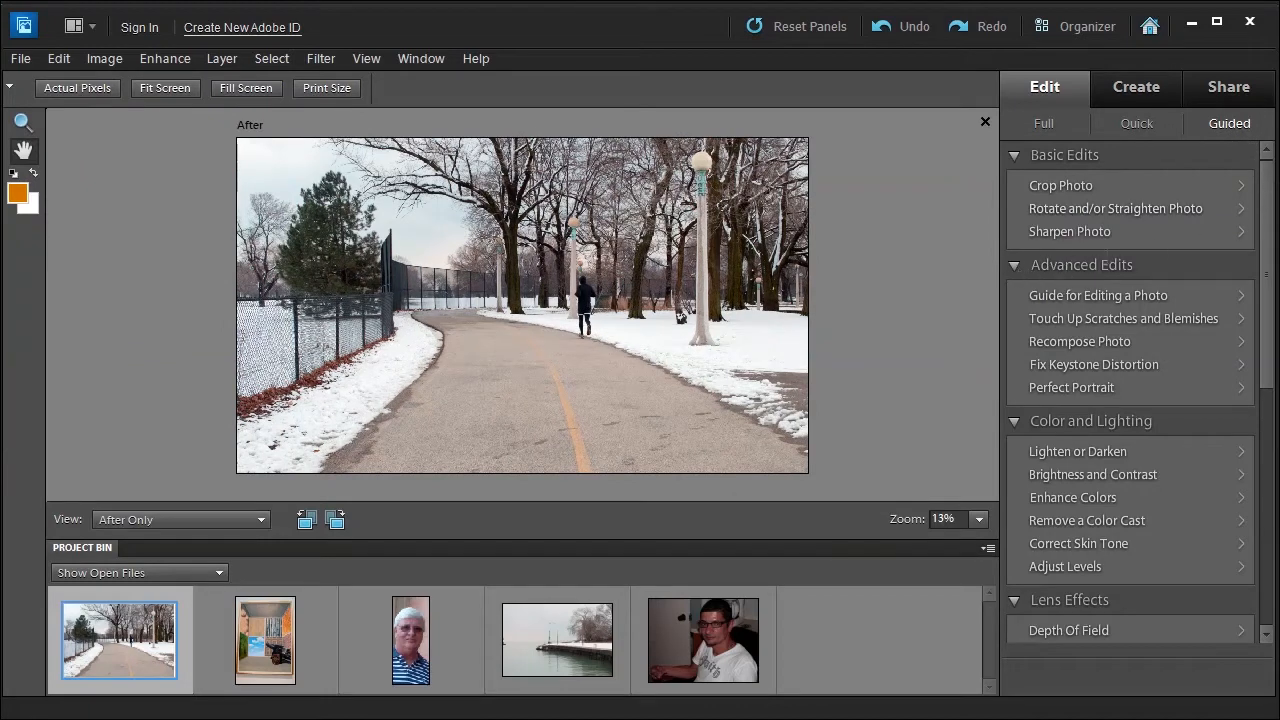
{"action": "left_click", "coordinate": [1100, 292]}
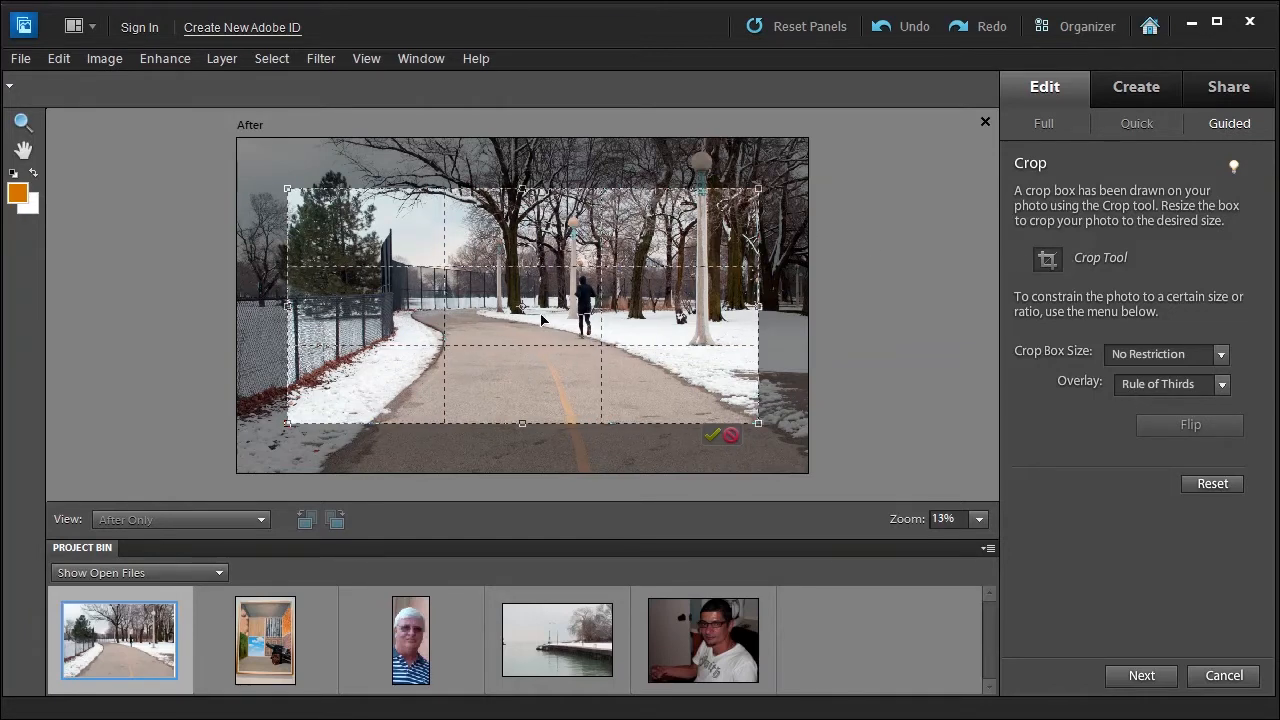
Shift the rule-of-thirds crop box up and slightly left so the runner sits near an intersection, and commit the crop.
{"action": "left_click_drag", "start_coordinate": [536, 318], "coordinate": [523, 268]}
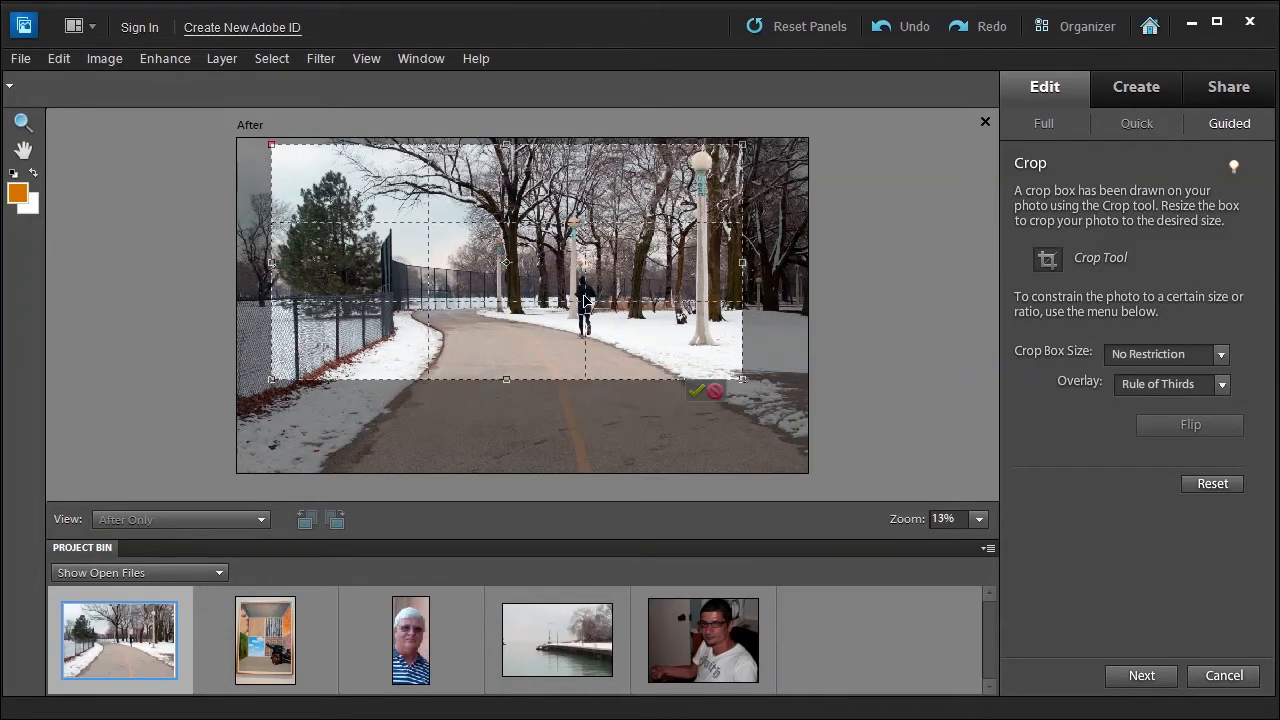
{"action": "left_click", "coordinate": [697, 393]}
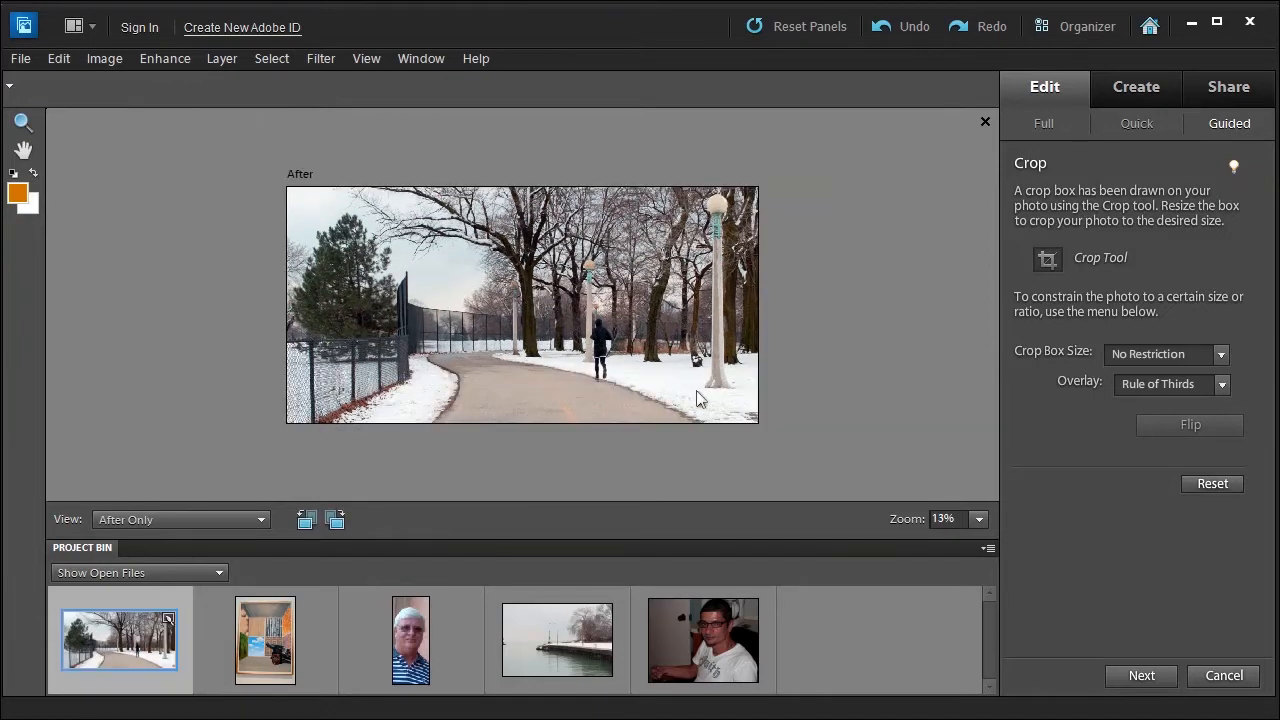
{"action": "left_click", "coordinate": [24, 126]}
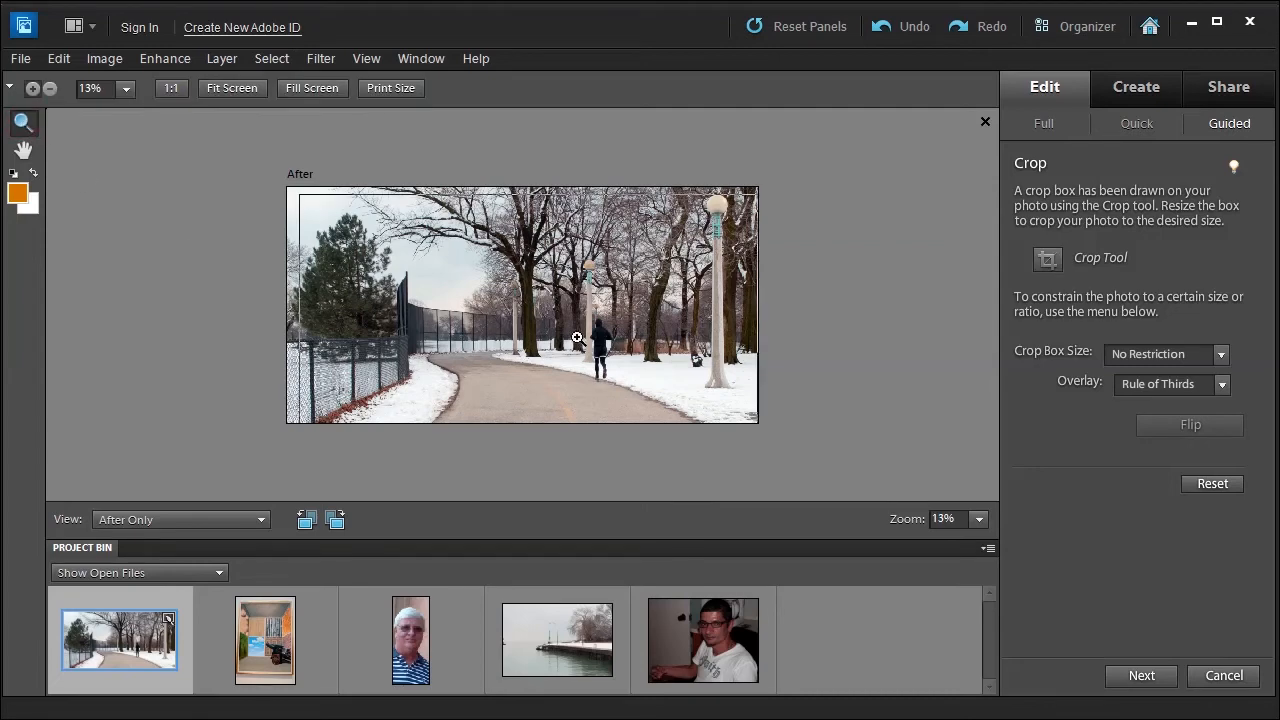
{"action": "left_click", "coordinate": [577, 338]}
{"action": "left_click", "coordinate": [318, 90]}
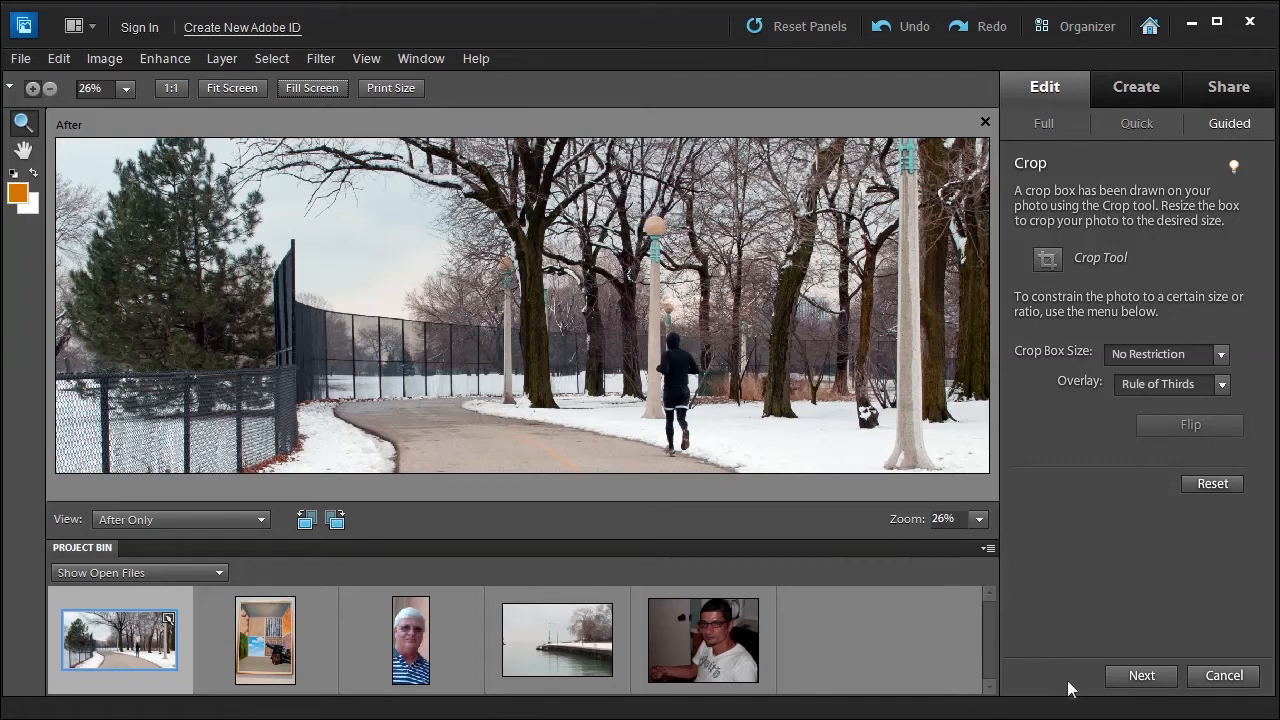
Skip the Recompose stage and apply the automatic exposure fix, accepting the conversion to 8 bit.
{"action": "left_click", "coordinate": [1135, 678]}
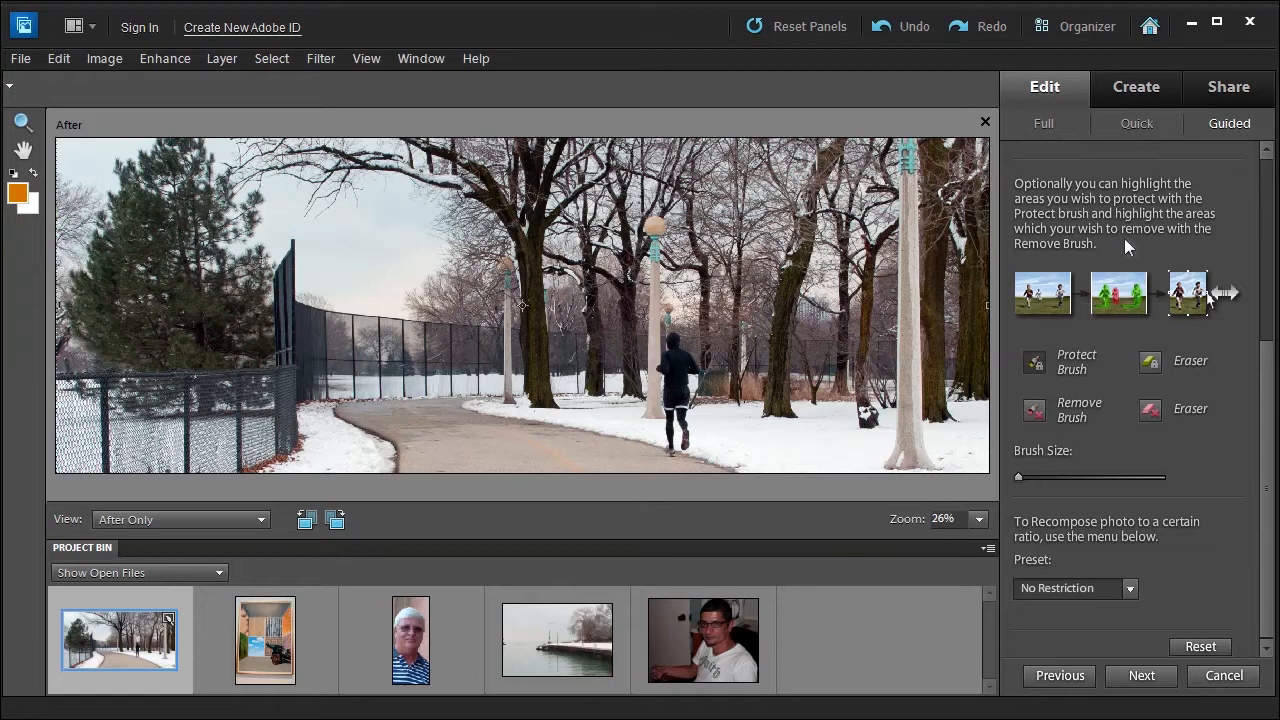
{"action": "left_click", "coordinate": [1146, 678]}
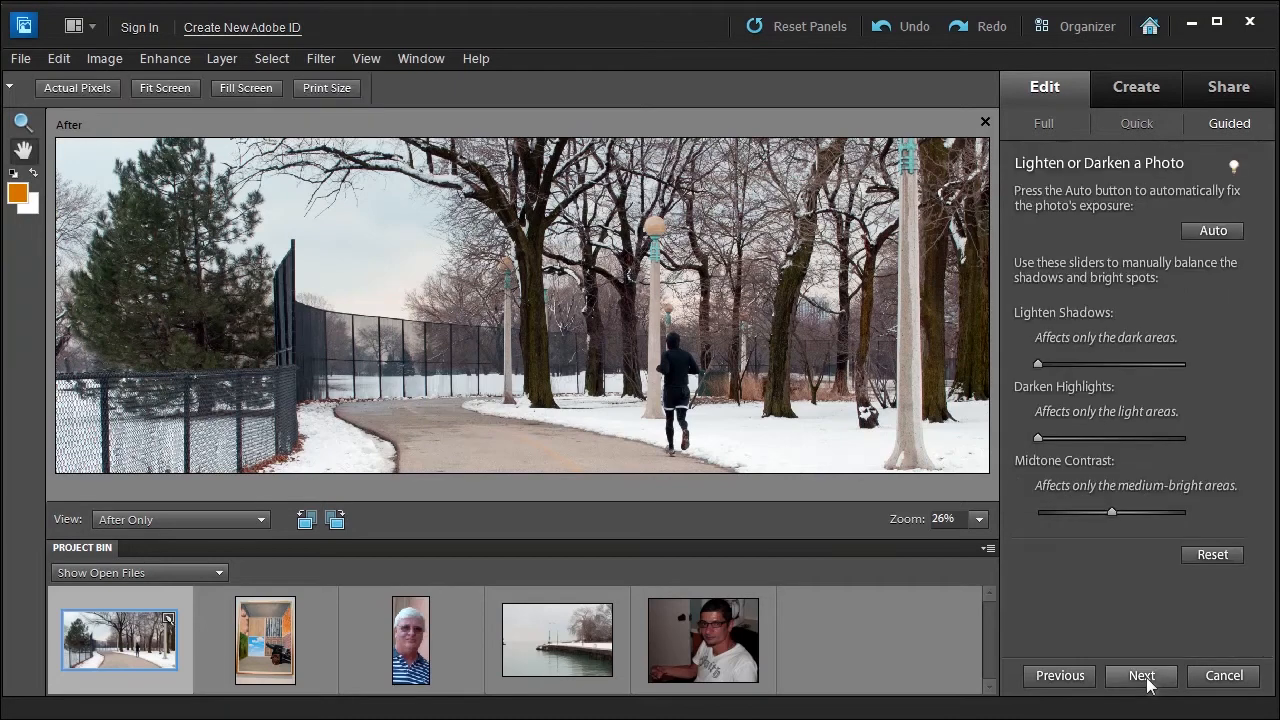
{"action": "left_click", "coordinate": [1214, 233]}
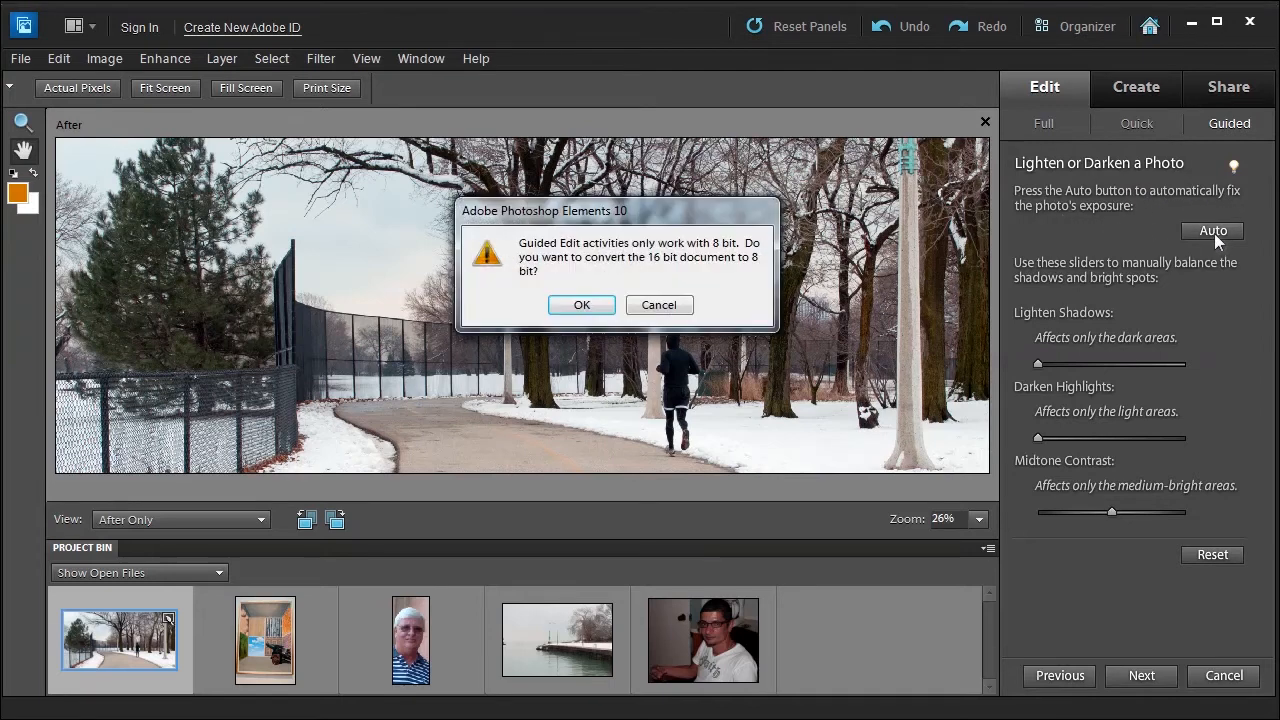
{"action": "left_click", "coordinate": [582, 306]}
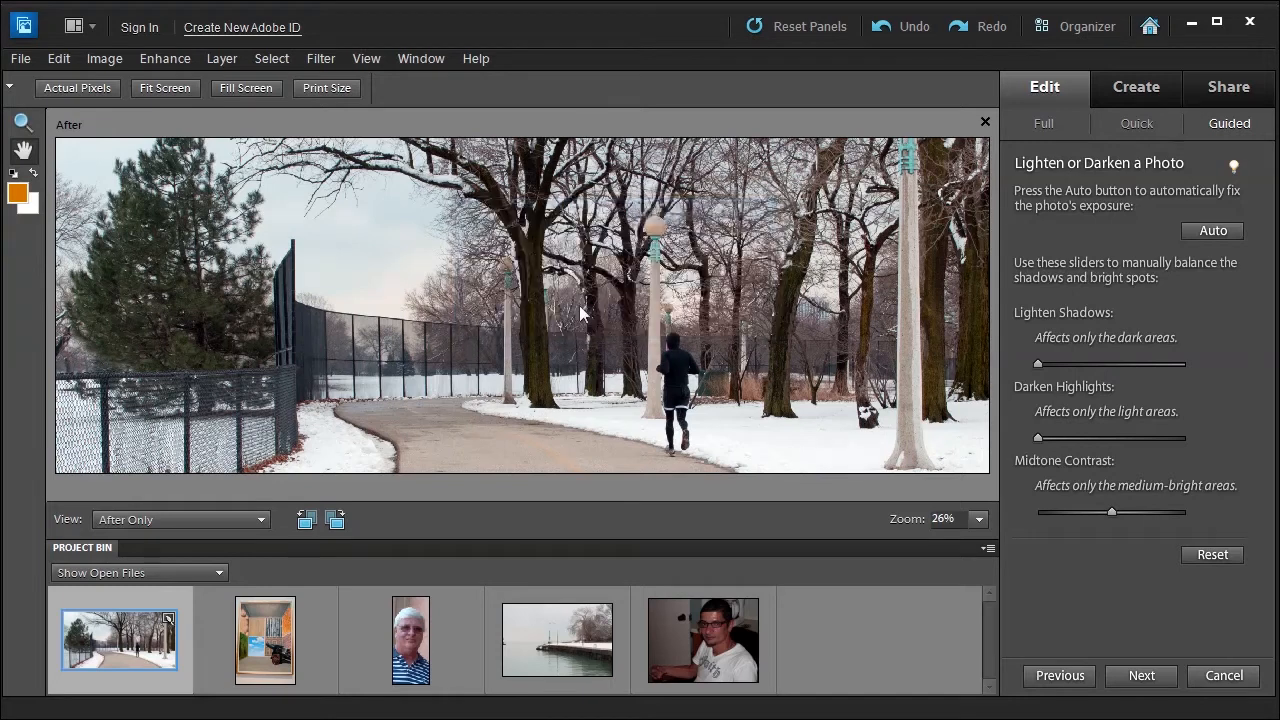
{"action": "left_click", "coordinate": [1228, 233]}
Manually lighten the shadows and darken the highlights slightly, and raise the midtone contrast moderately, accepting conversion to 8 bit.
{"action": "left_click", "coordinate": [1038, 365]}
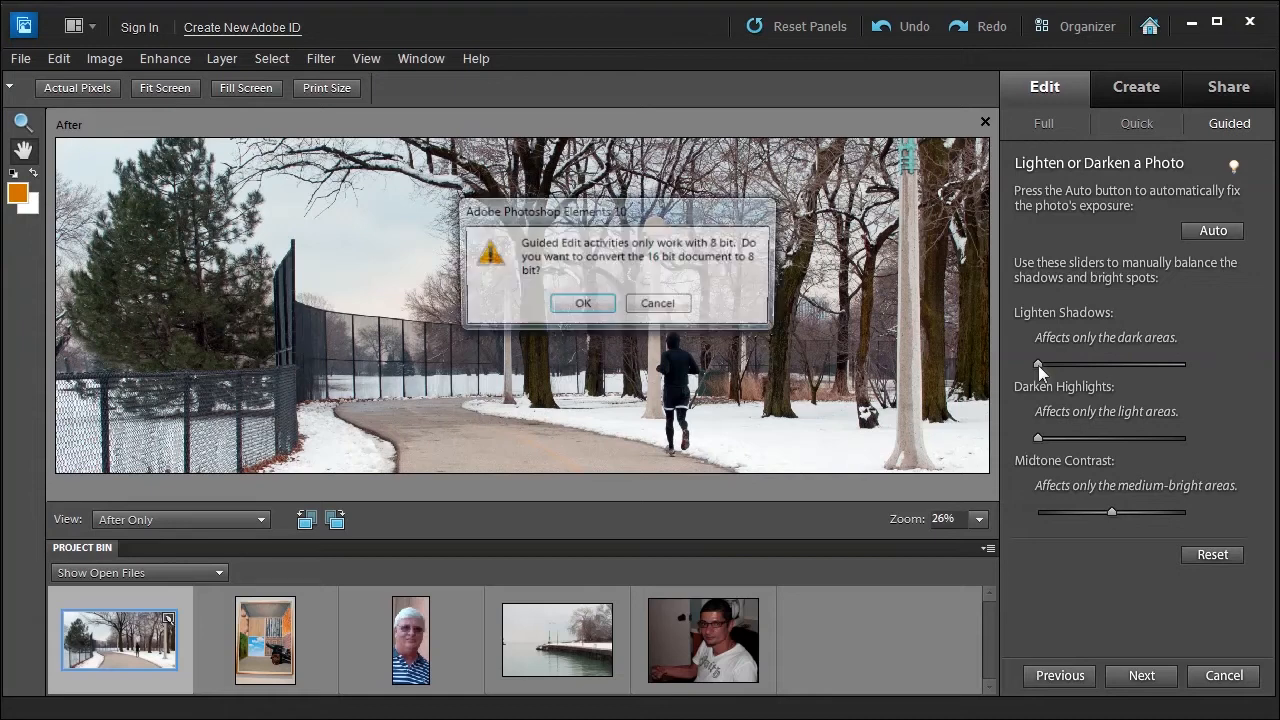
{"action": "left_click", "coordinate": [573, 312]}
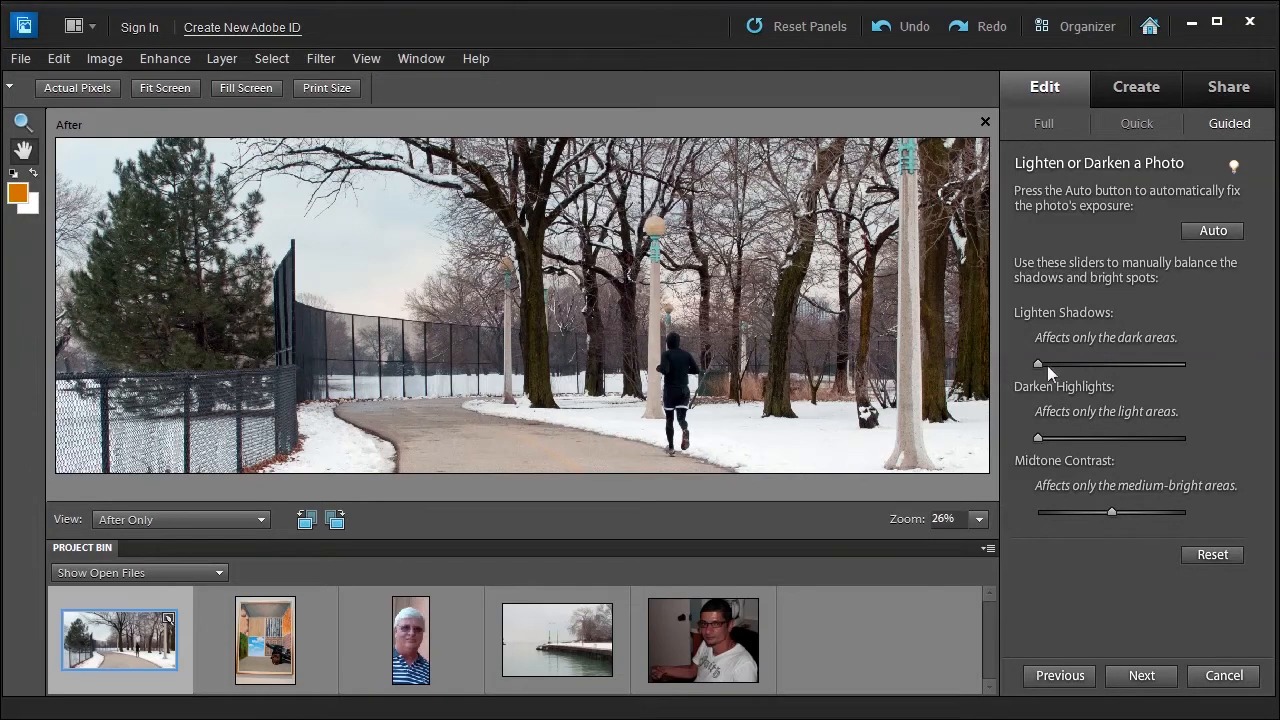
{"action": "mouse_move", "coordinate": [1036, 363]}
{"action": "left_mouse_down"}
{"action": "mouse_move", "coordinate": [1132, 369]}
{"action": "mouse_move", "coordinate": [1019, 373]}
{"action": "mouse_move", "coordinate": [1046, 372]}
{"action": "left_mouse_up"}
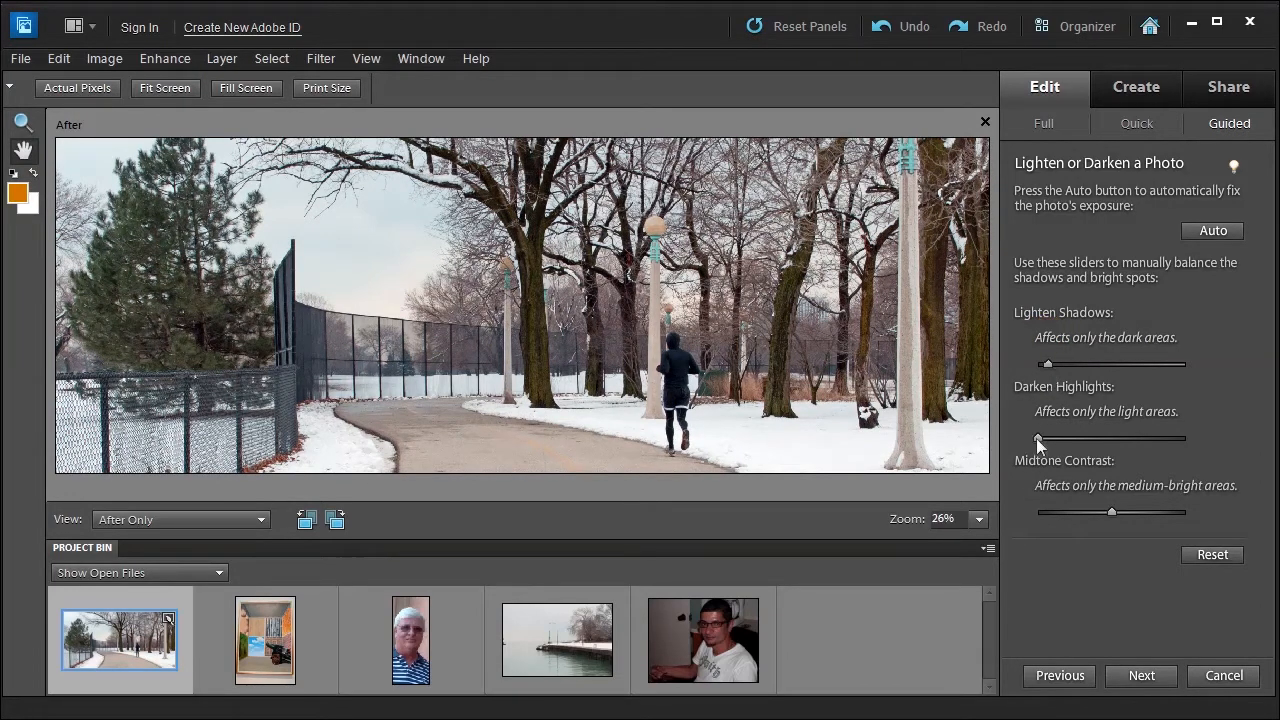
{"action": "mouse_move", "coordinate": [1036, 438]}
{"action": "left_mouse_down"}
{"action": "mouse_move", "coordinate": [1140, 444]}
{"action": "mouse_move", "coordinate": [1044, 448]}
{"action": "left_mouse_up"}
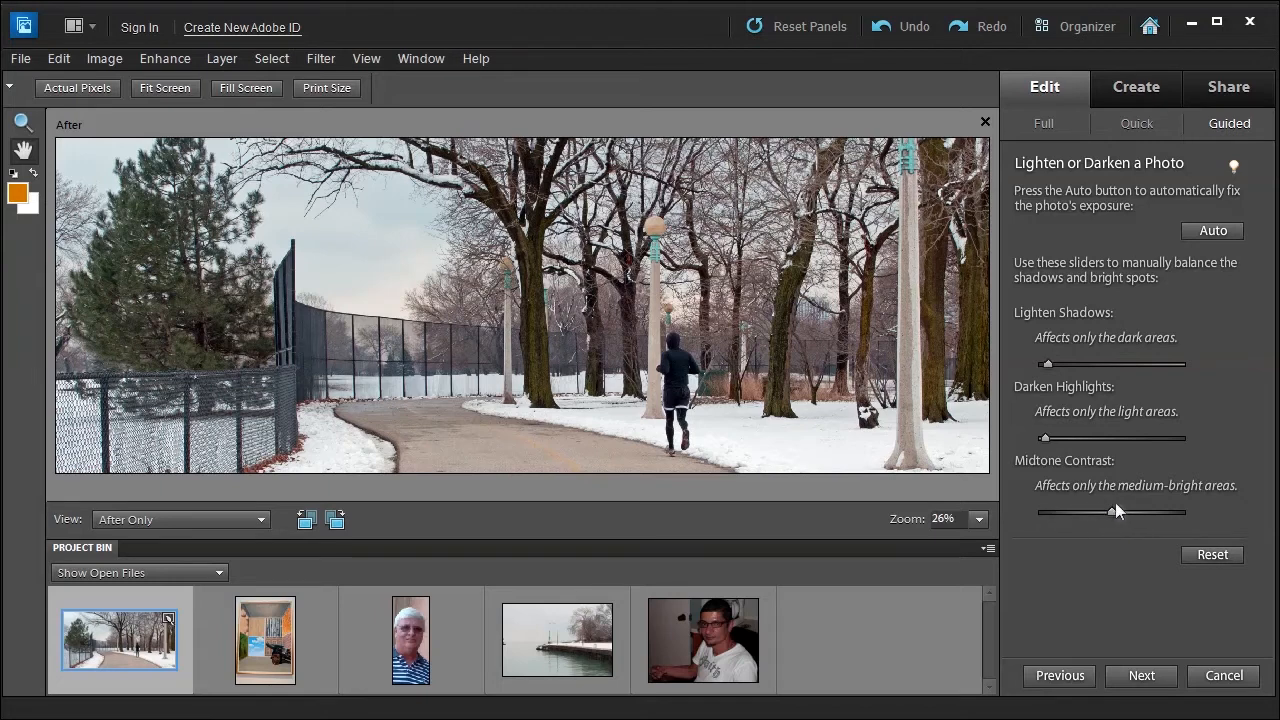
{"action": "left_click_drag", "start_coordinate": [1110, 508], "coordinate": [1141, 522]}
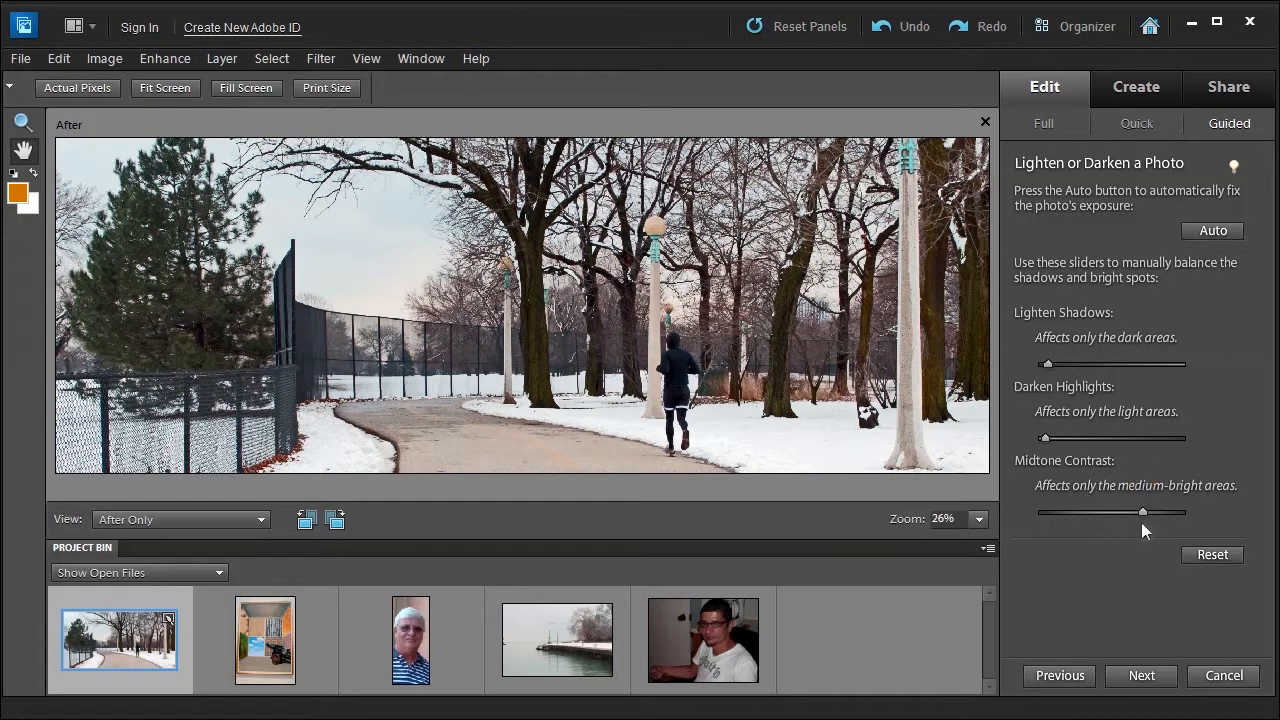
Skip the touch-up stage and apply light manual sharpening while judging the runner area at 100% zoom.
{"action": "left_click", "coordinate": [1141, 676]}
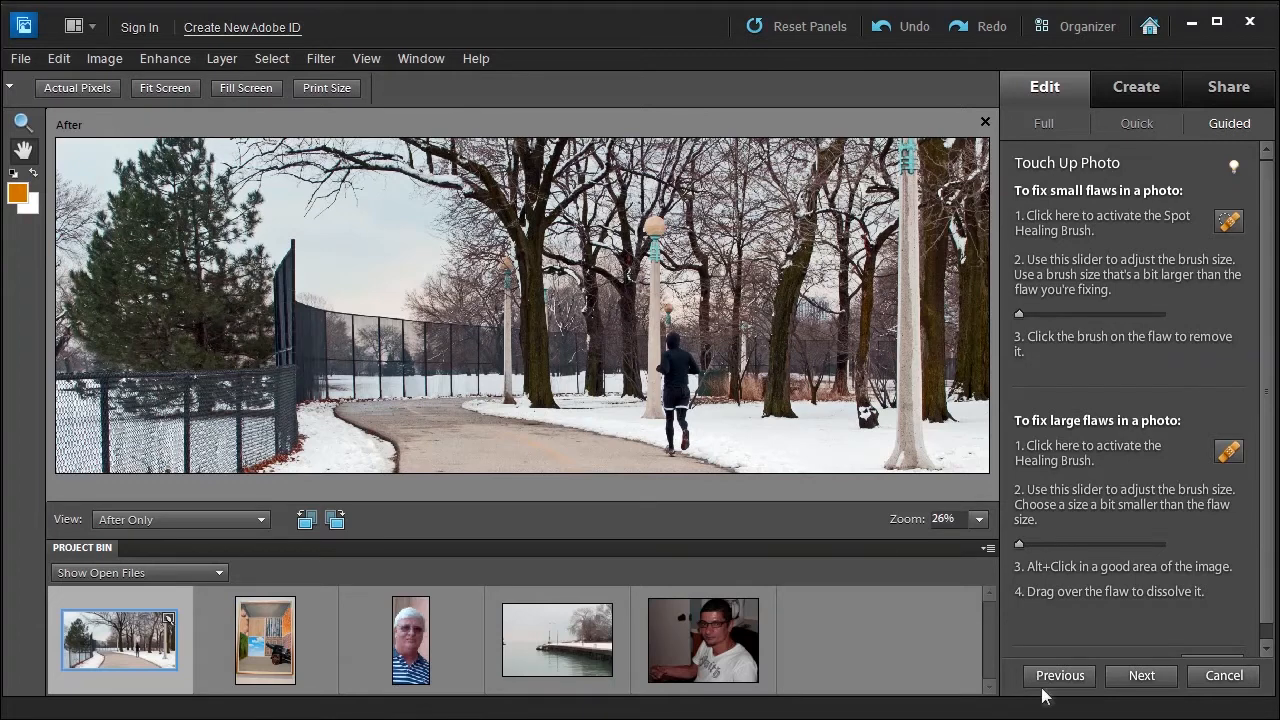
{"action": "left_click", "coordinate": [1142, 676]}
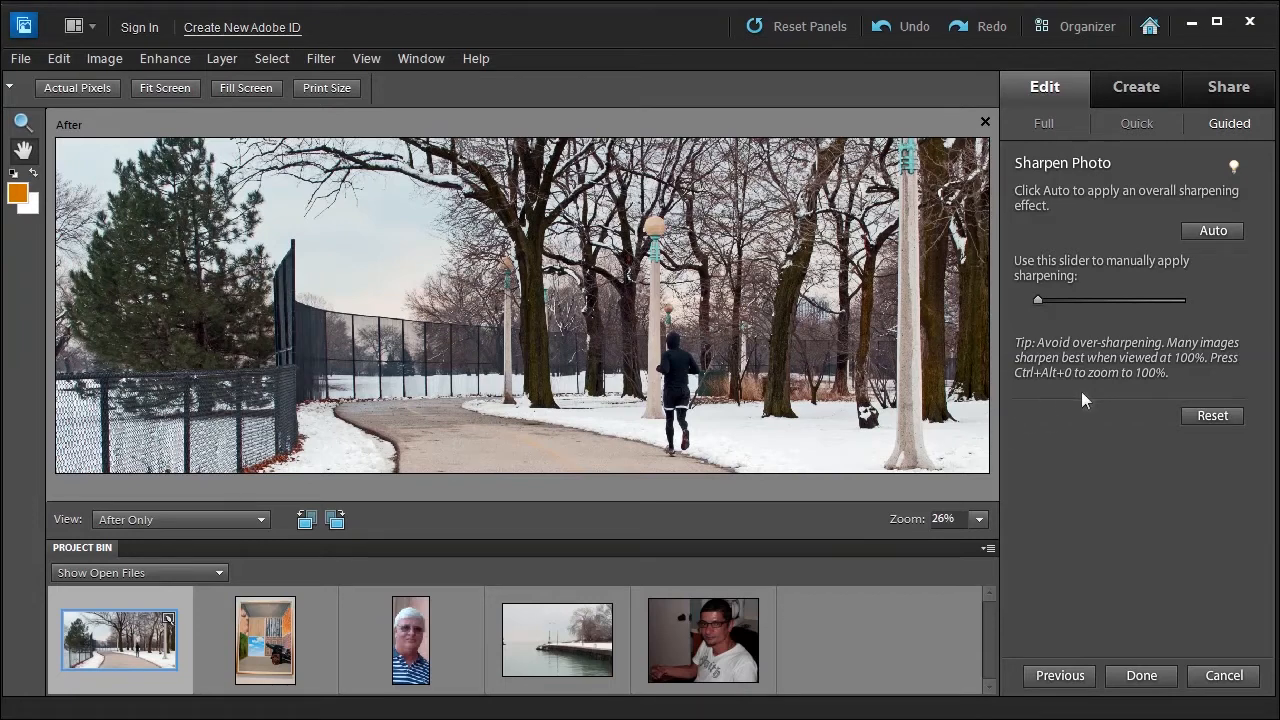
{"action": "left_click", "coordinate": [21, 121]}
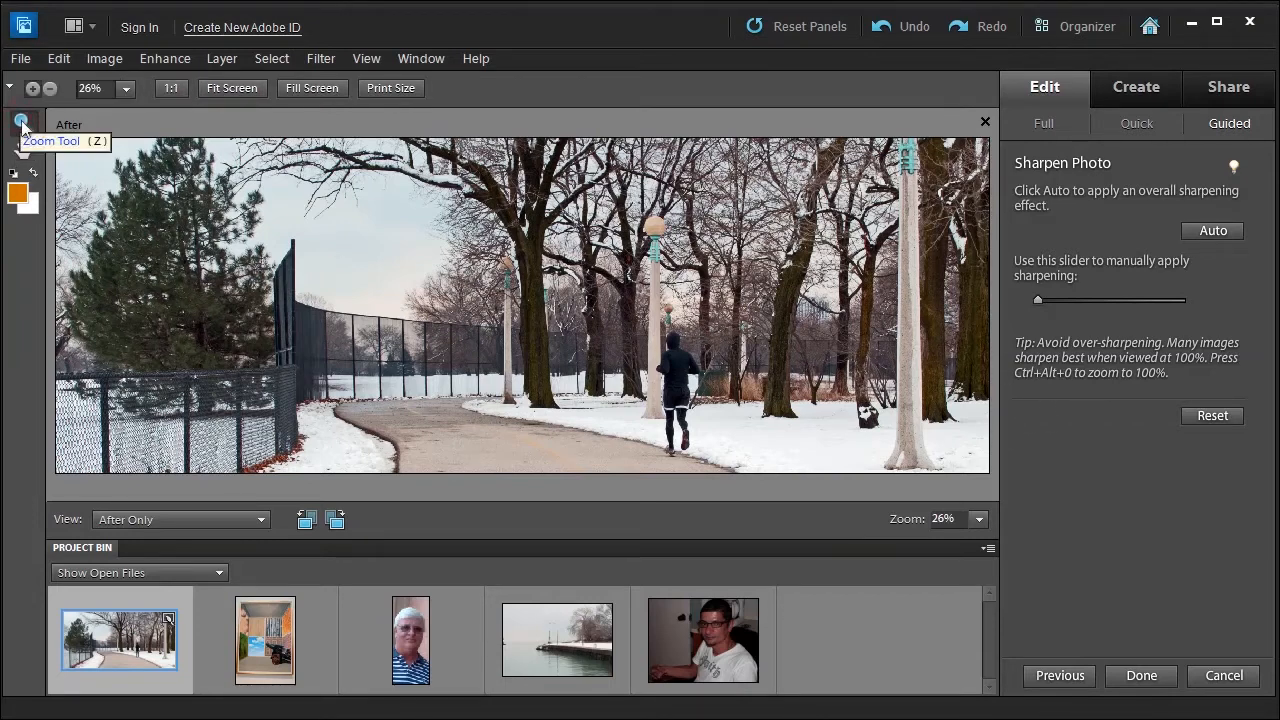
{"action": "left_click", "coordinate": [514, 331]}
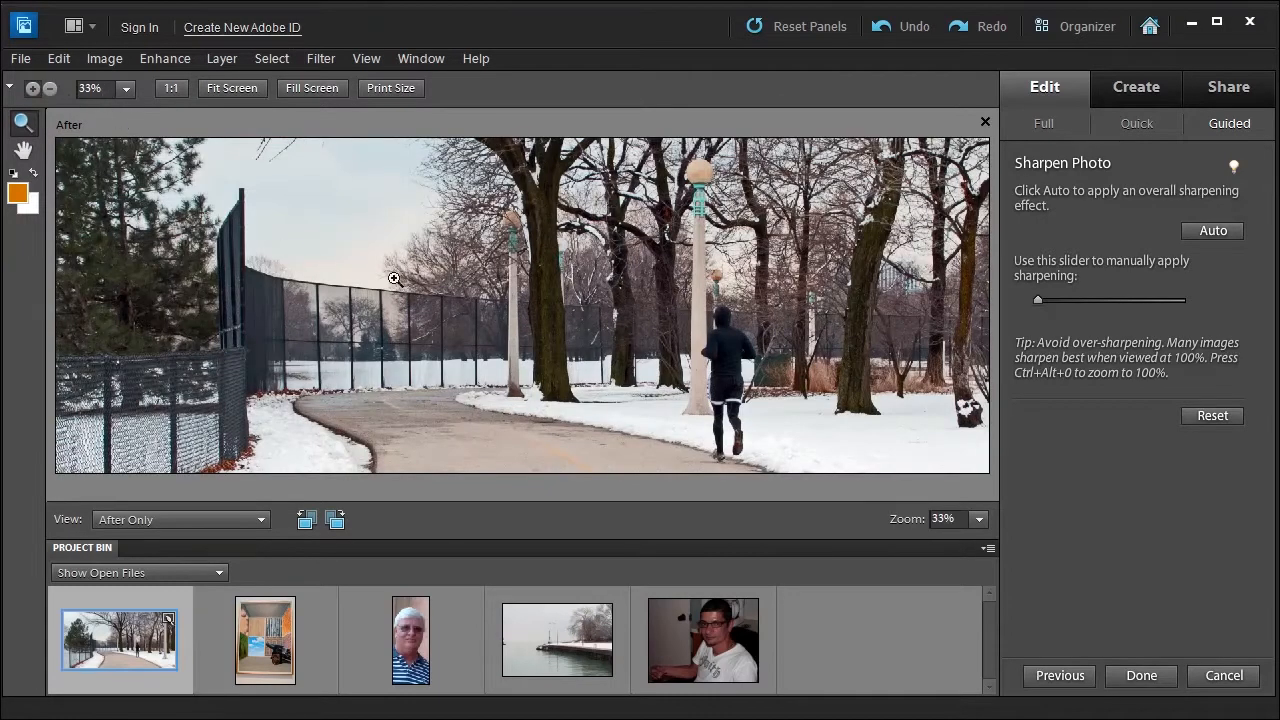
{"action": "left_click", "coordinate": [504, 319]}
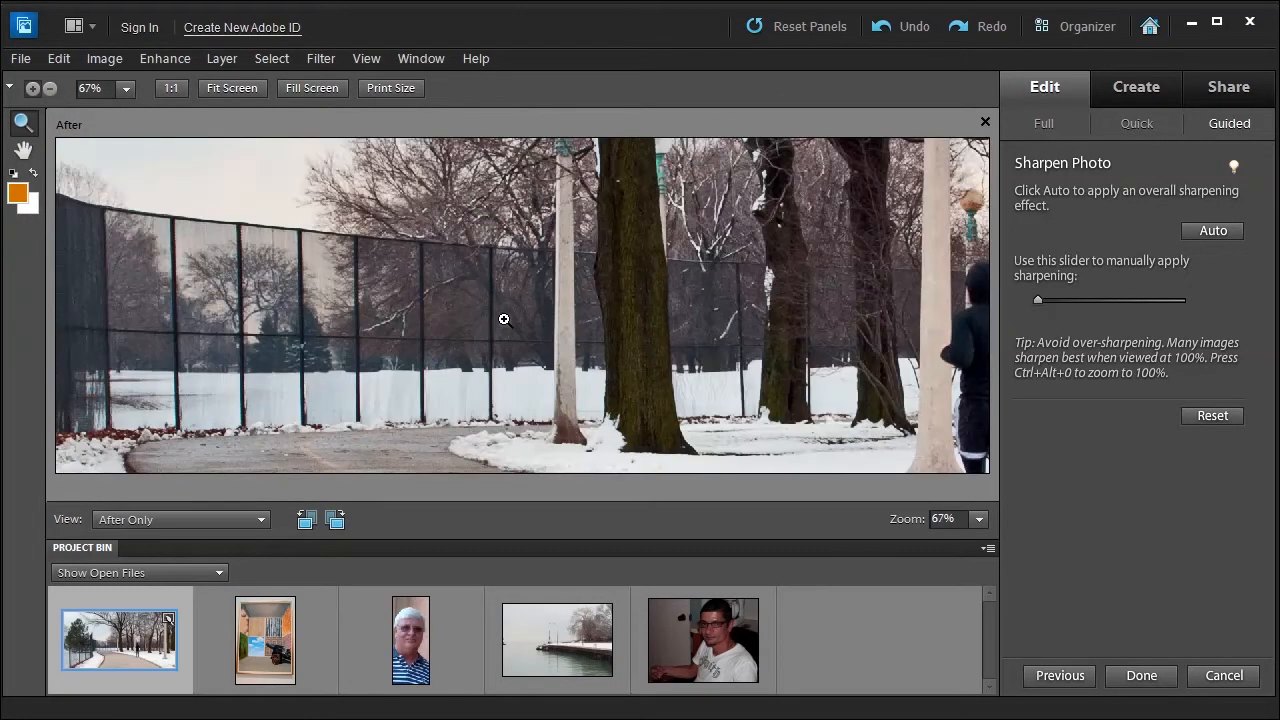
{"action": "left_click", "coordinate": [504, 319]}
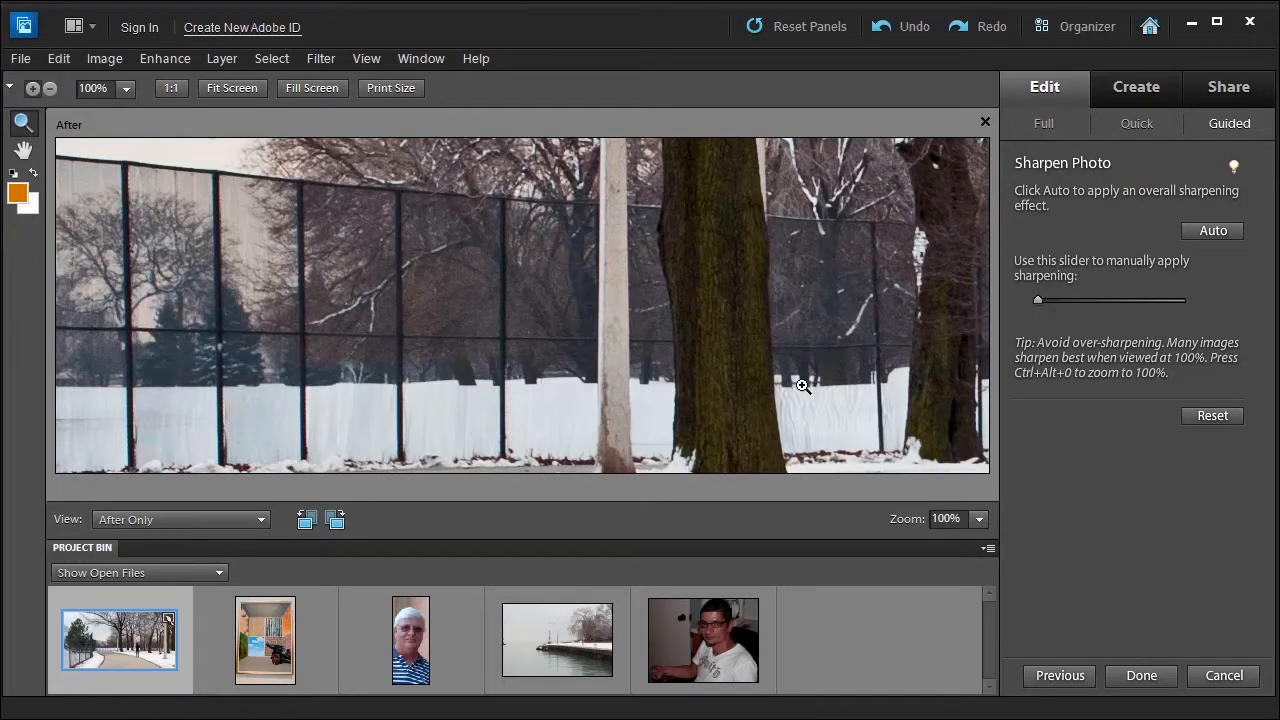
{"action": "left_click", "coordinate": [23, 149]}
{"action": "left_click_drag", "start_coordinate": [741, 422], "coordinate": [334, 177]}
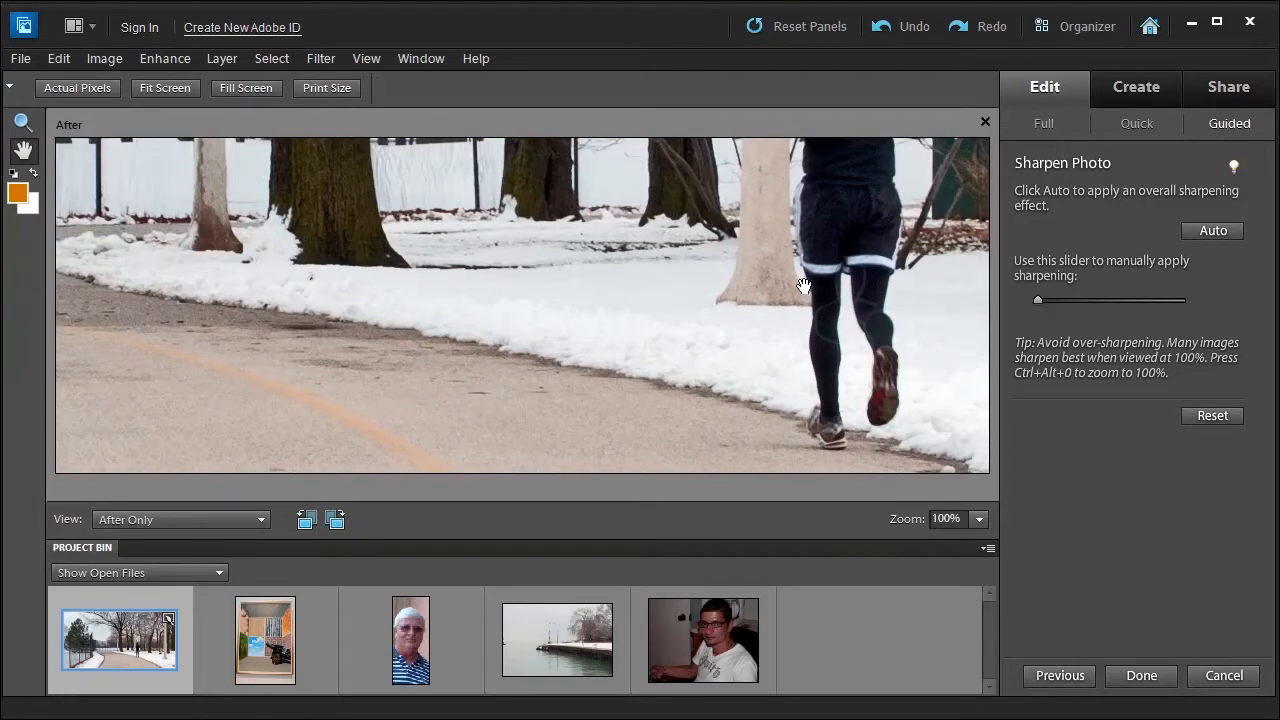
{"action": "left_click_drag", "start_coordinate": [1036, 300], "coordinate": [1084, 301]}
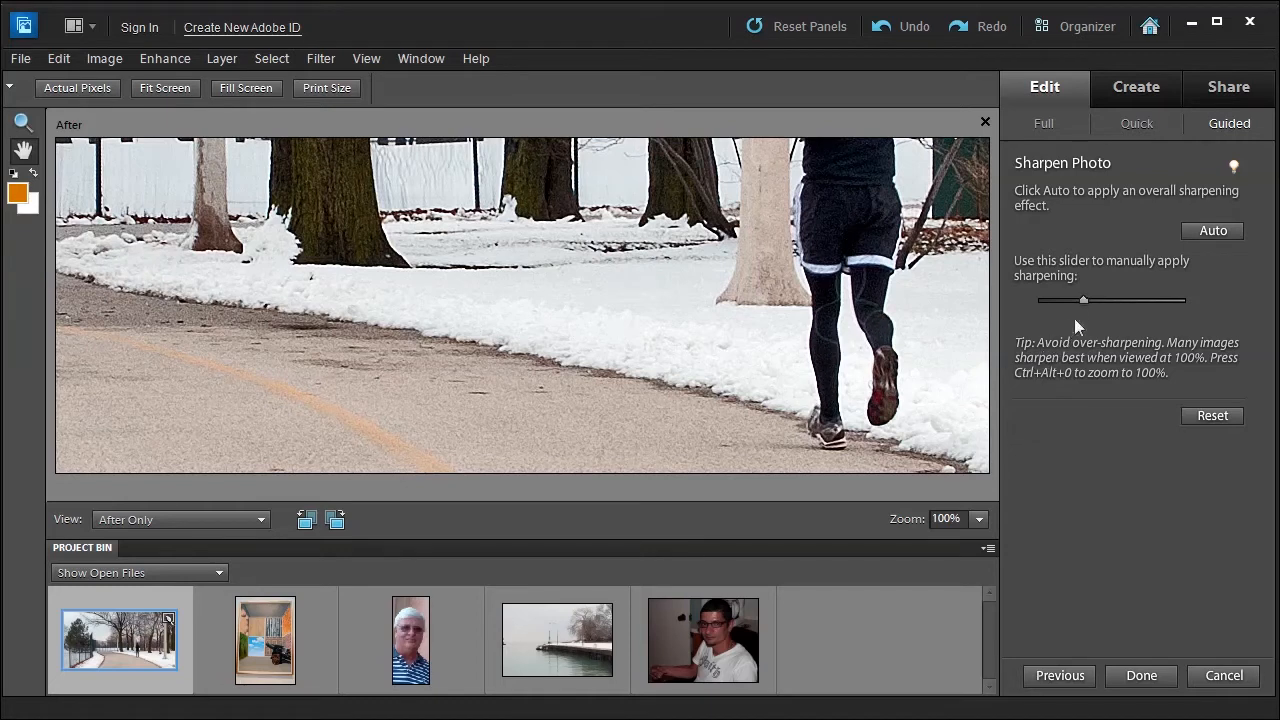
{"action": "mouse_move", "coordinate": [1084, 300]}
{"action": "left_mouse_down"}
{"action": "mouse_move", "coordinate": [1053, 305]}
{"action": "mouse_move", "coordinate": [1065, 307]}
{"action": "left_mouse_up"}
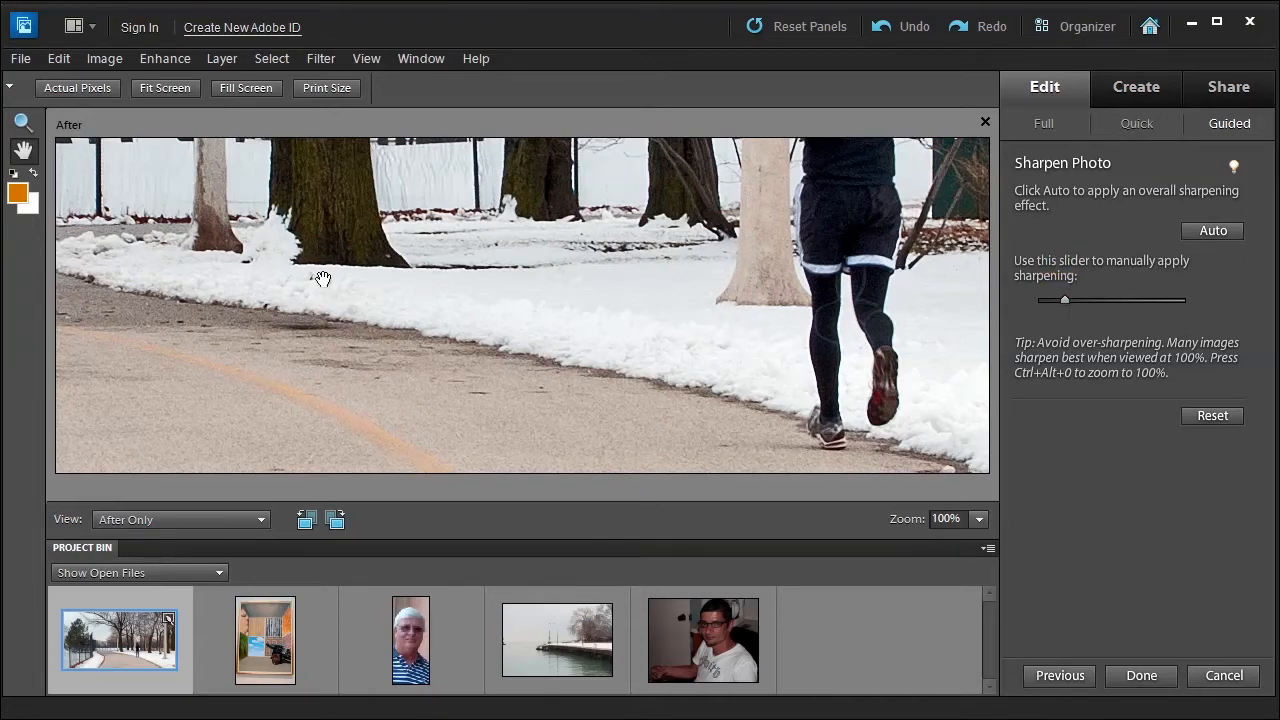
Inspect the sharpened trees and fence, finish the guided edit and show the whole photo.
{"action": "left_click_drag", "start_coordinate": [330, 220], "coordinate": [394, 417]}
{"action": "left_click_drag", "start_coordinate": [366, 237], "coordinate": [923, 286]}
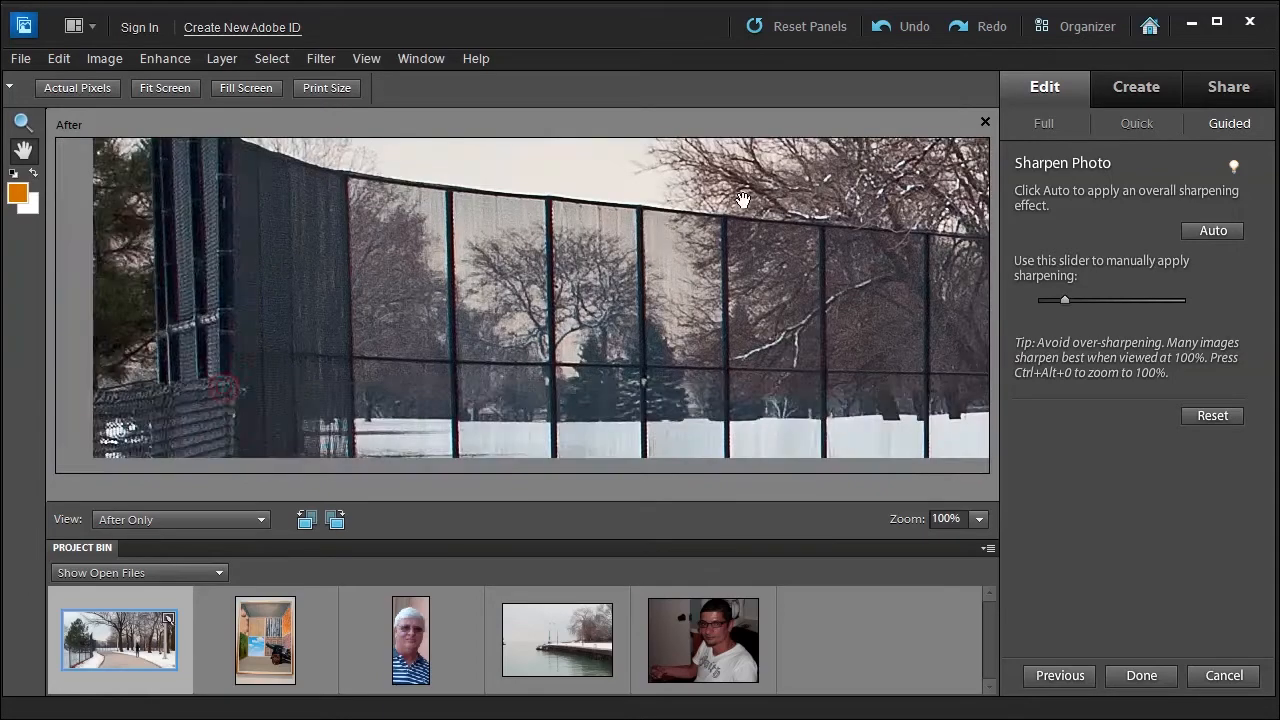
{"action": "left_click_drag", "start_coordinate": [743, 200], "coordinate": [1096, 127]}
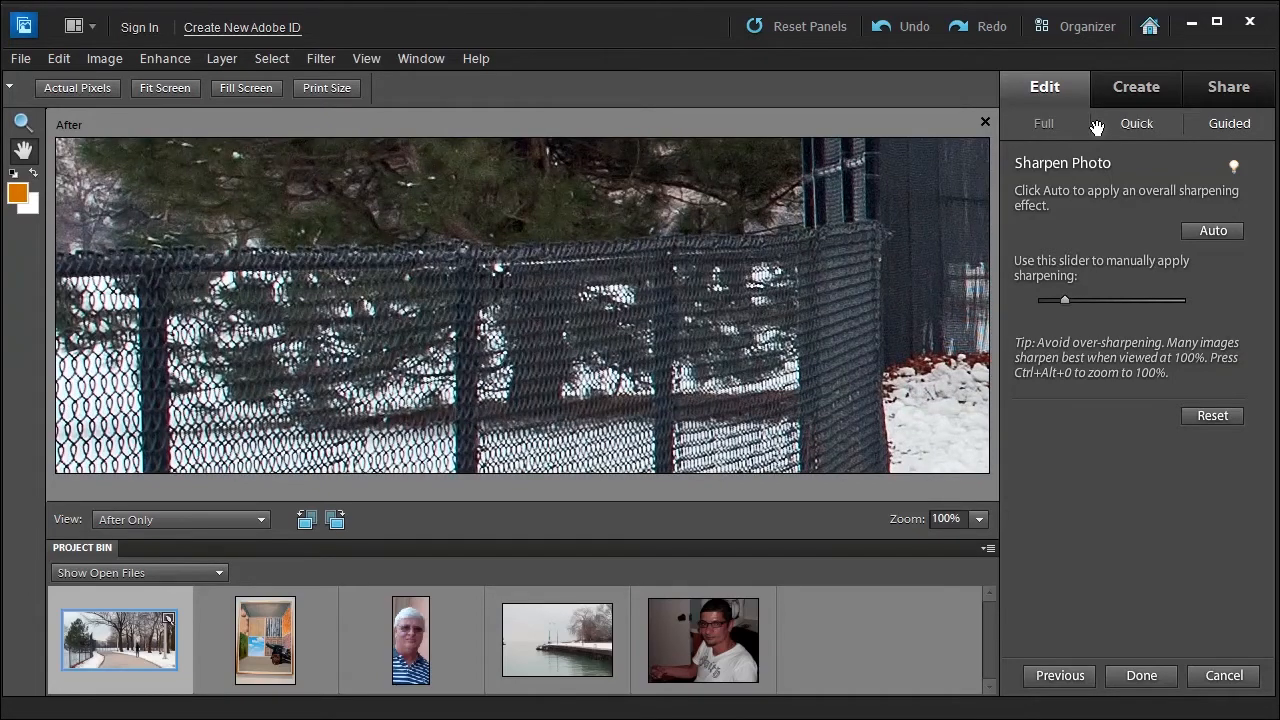
{"action": "left_click", "coordinate": [1141, 677]}
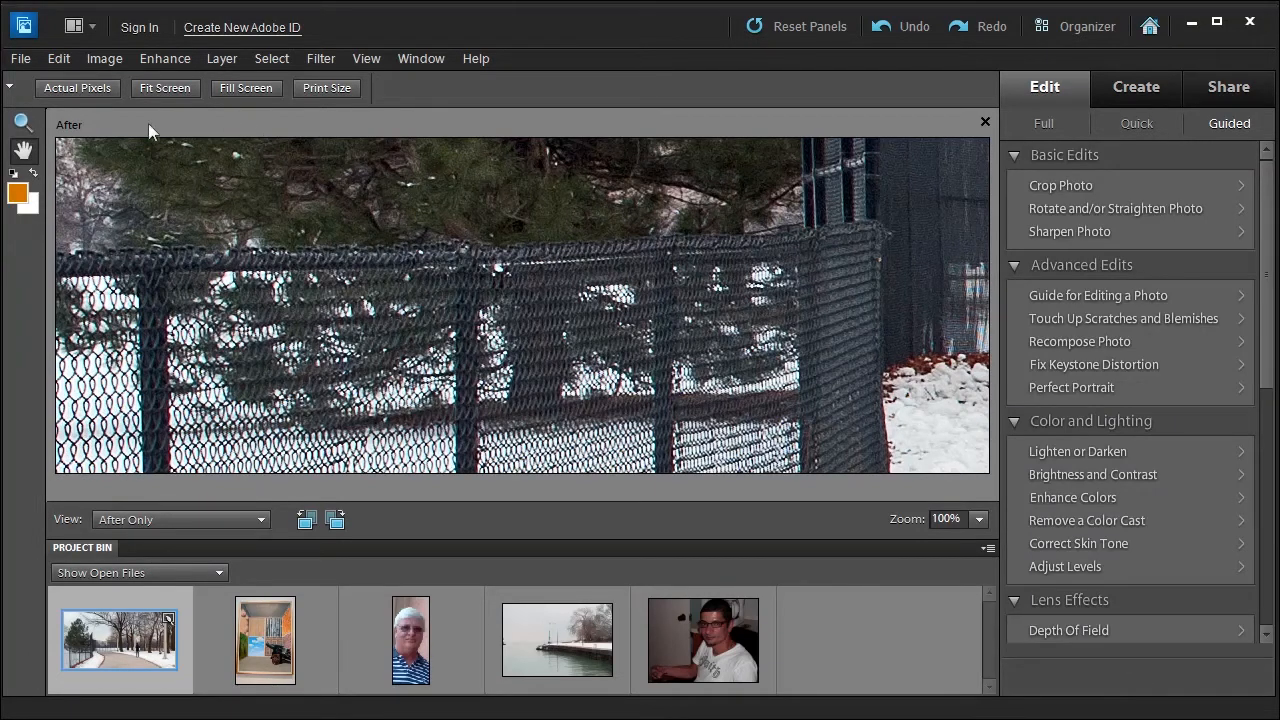
{"action": "left_click", "coordinate": [165, 87]}
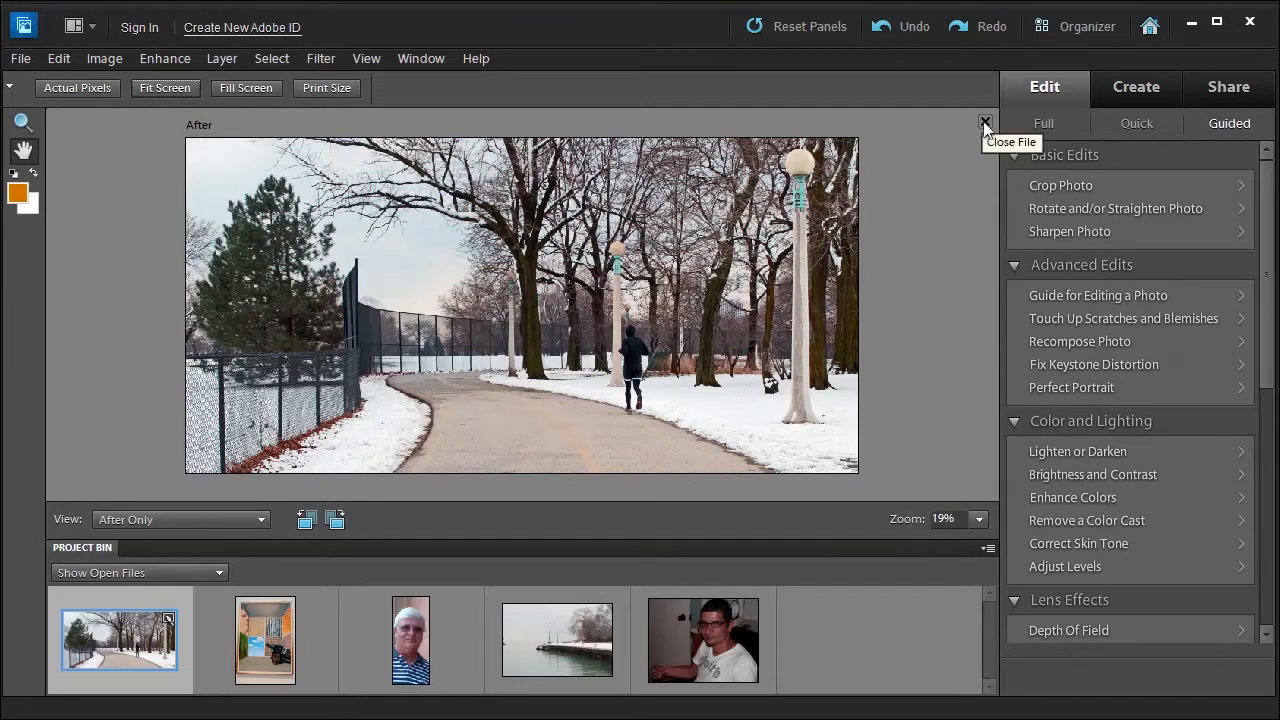
{"action": "left_click", "coordinate": [24, 58]}
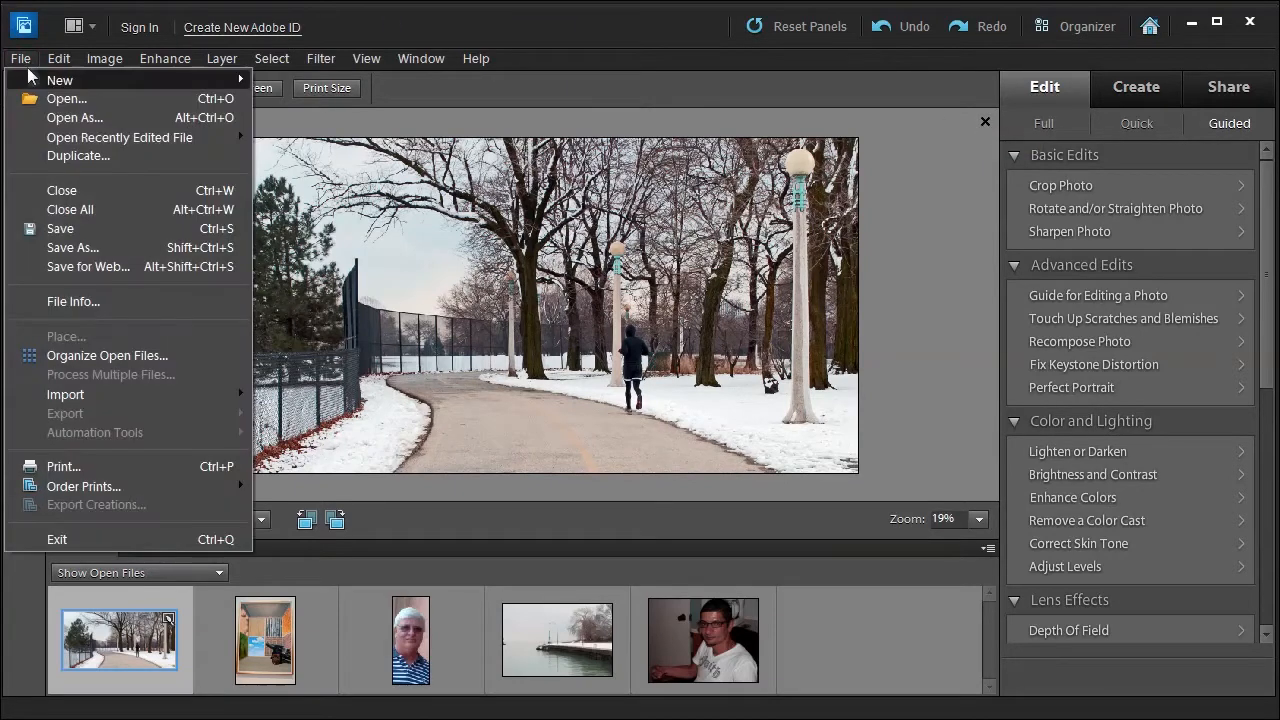
{"action": "left_click", "coordinate": [928, 246]}
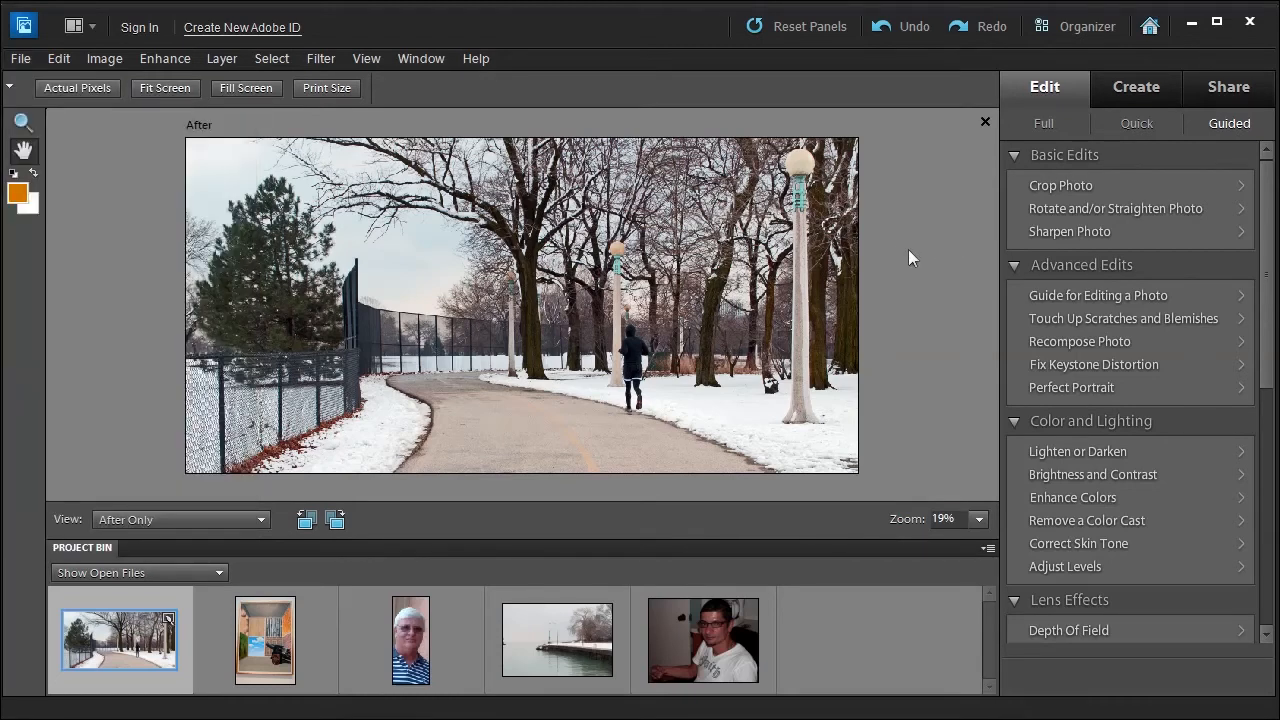